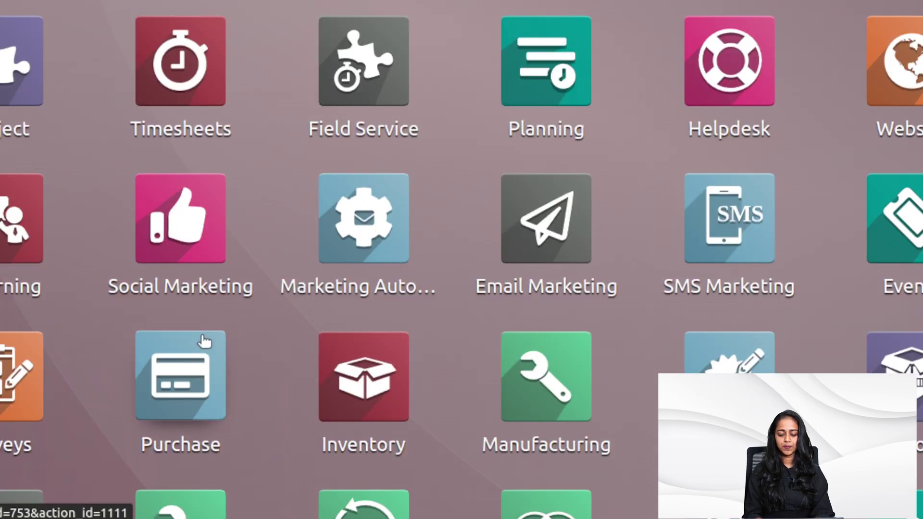
left_click(187, 383)
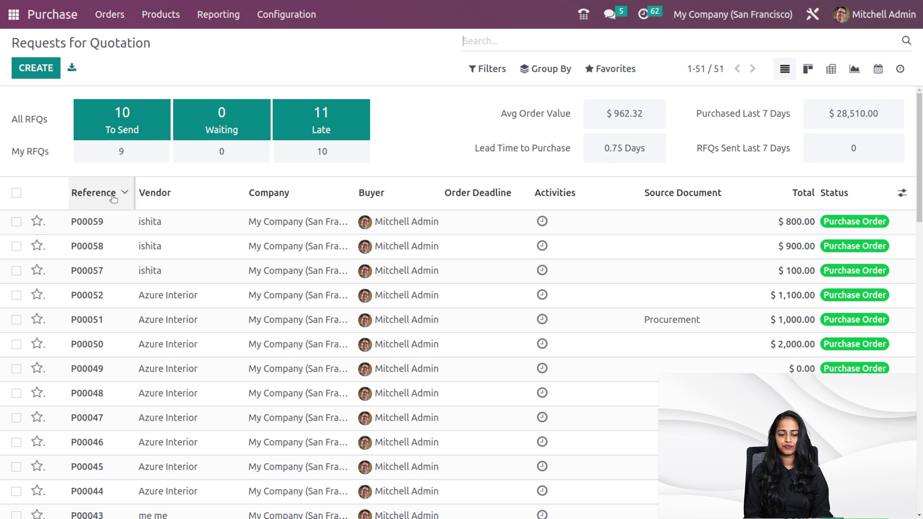
left_click(109, 14)
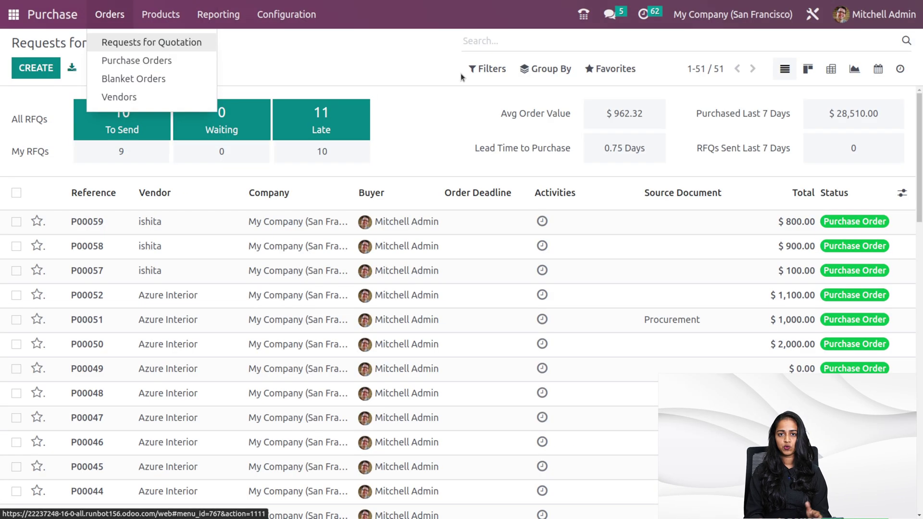
left_click(460, 72)
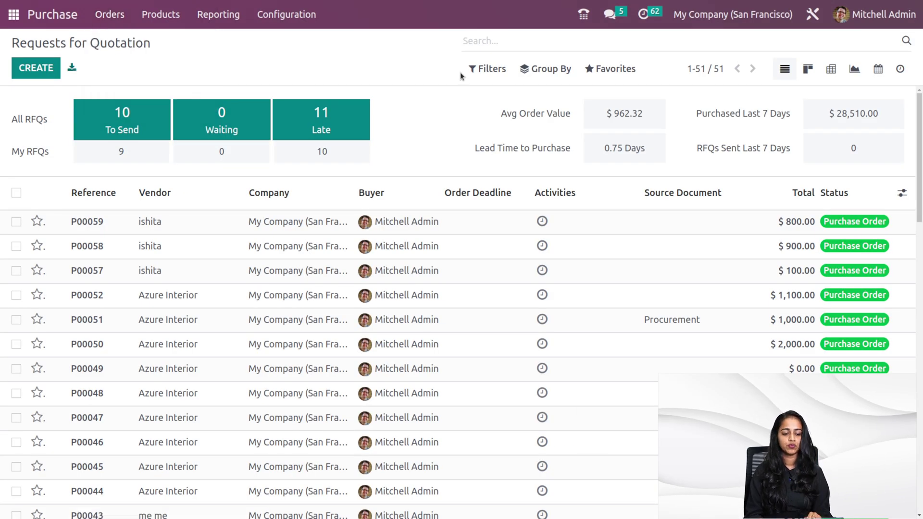
Create a new request for quotation with the individual contact as its vendor
left_click(35, 73)
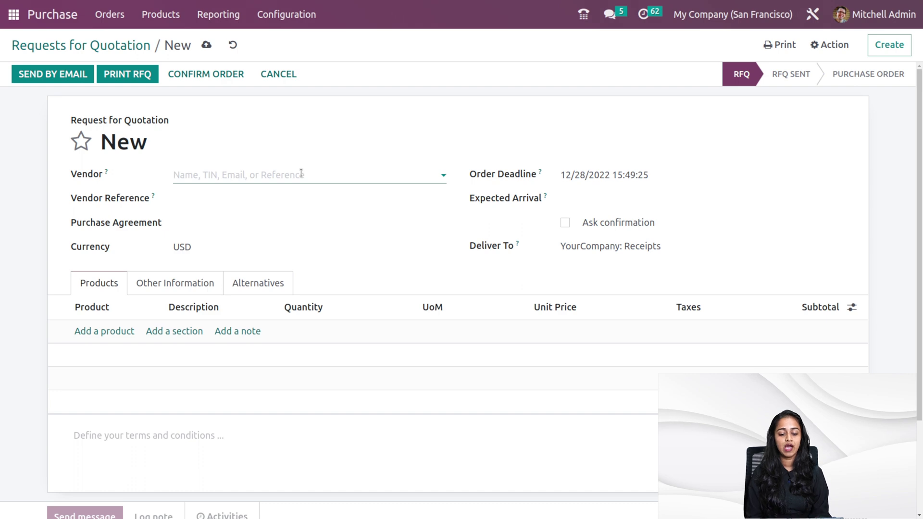
left_click(241, 177)
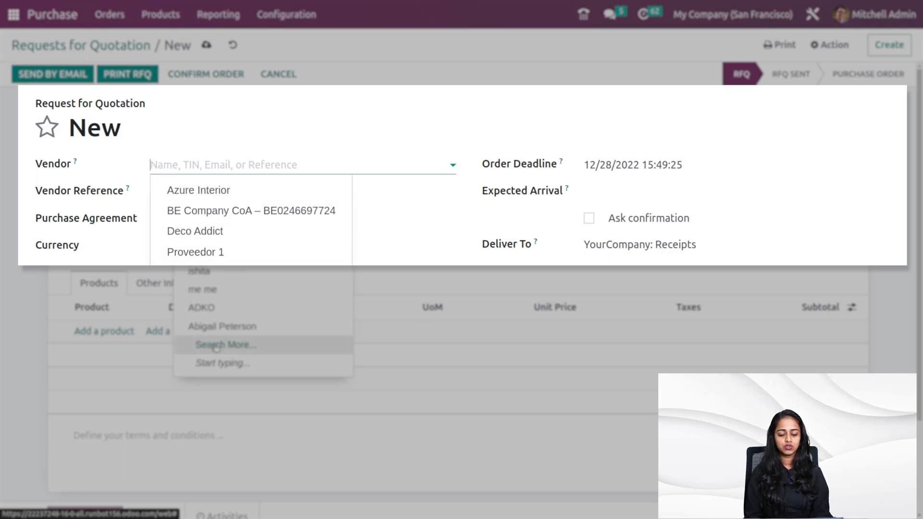
key("Escape")
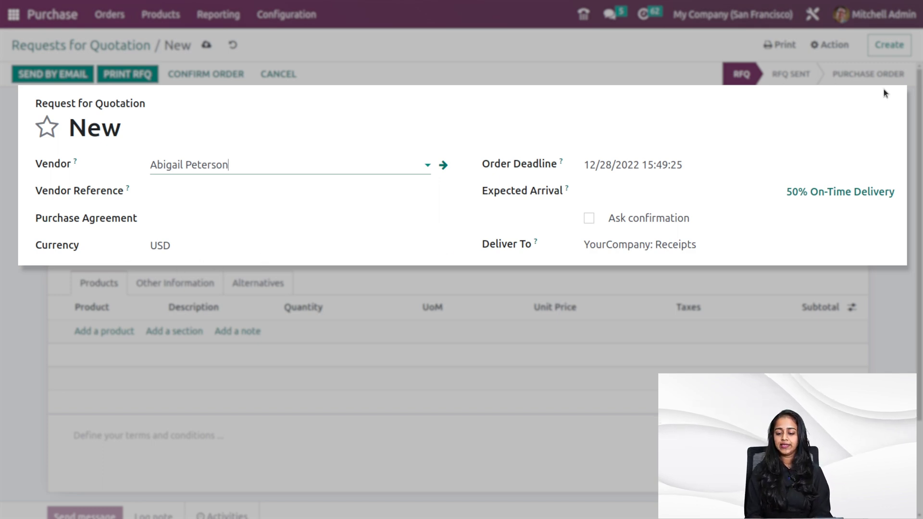
Keep the order deadline at 12/28/2022 15:49:25
left_click(732, 170)
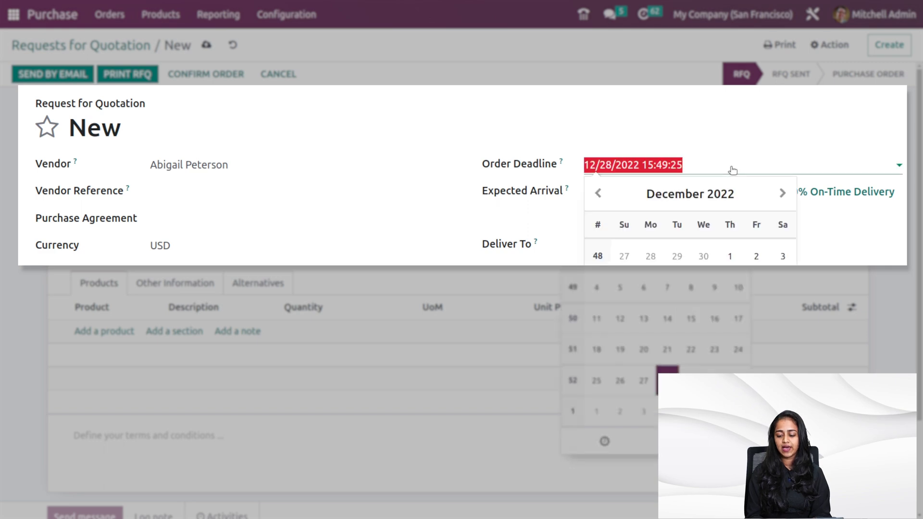
left_click(732, 170)
left_click(731, 169)
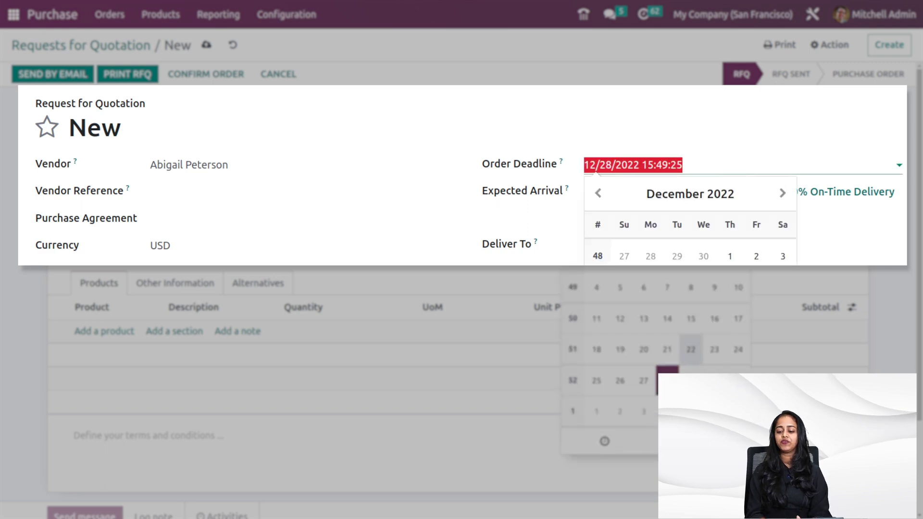
left_click(704, 163)
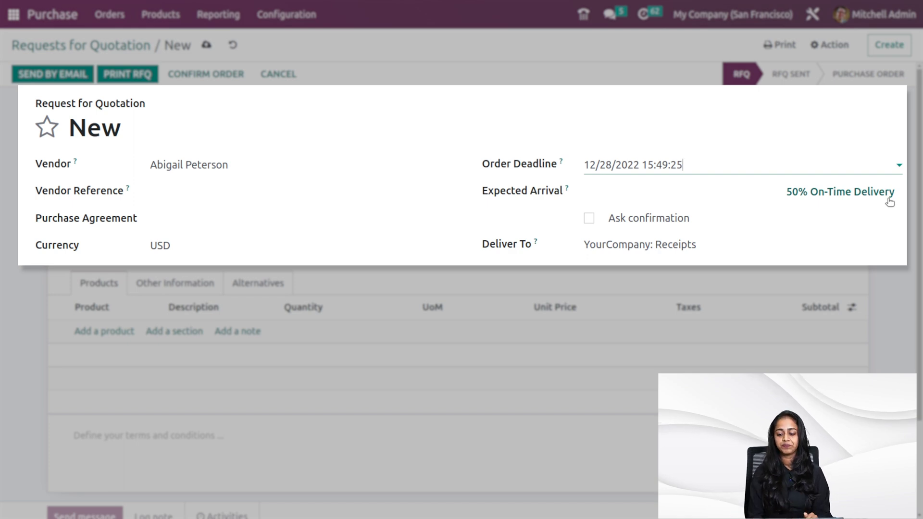
Ask the vendor for confirmation 1 day before, keeping YourCompany: Receipts as delivery location
left_click(587, 220)
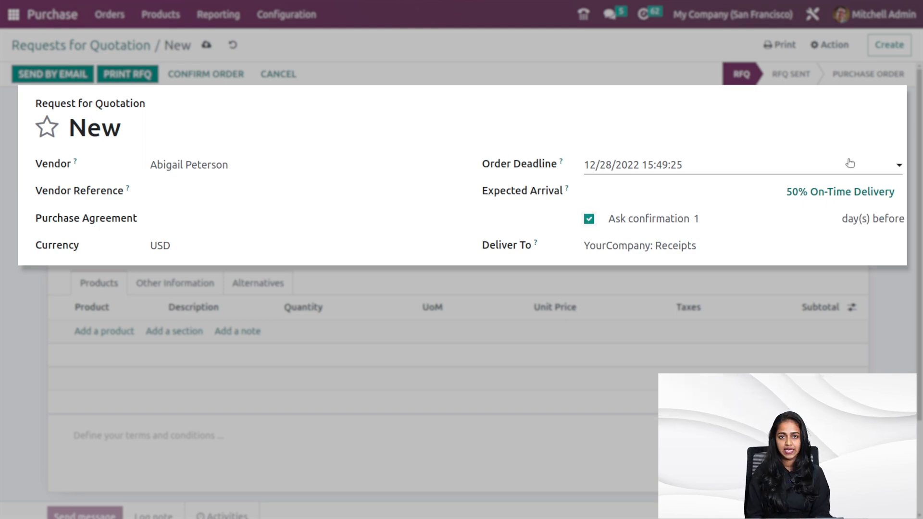
mouse_move(686, 210)
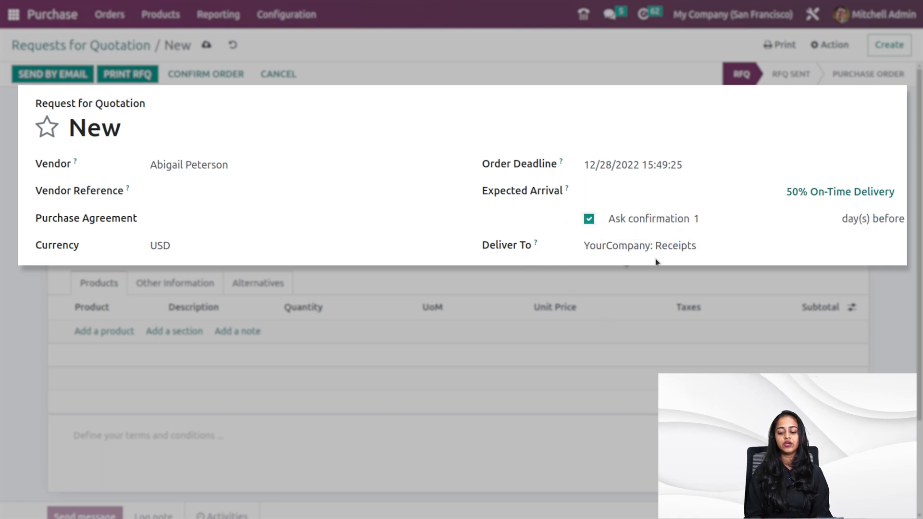
left_click(660, 246)
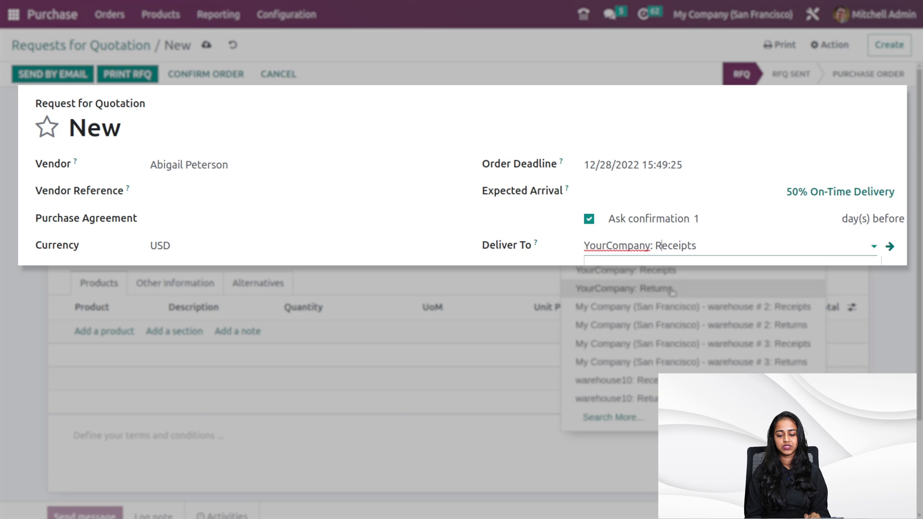
key("Escape")
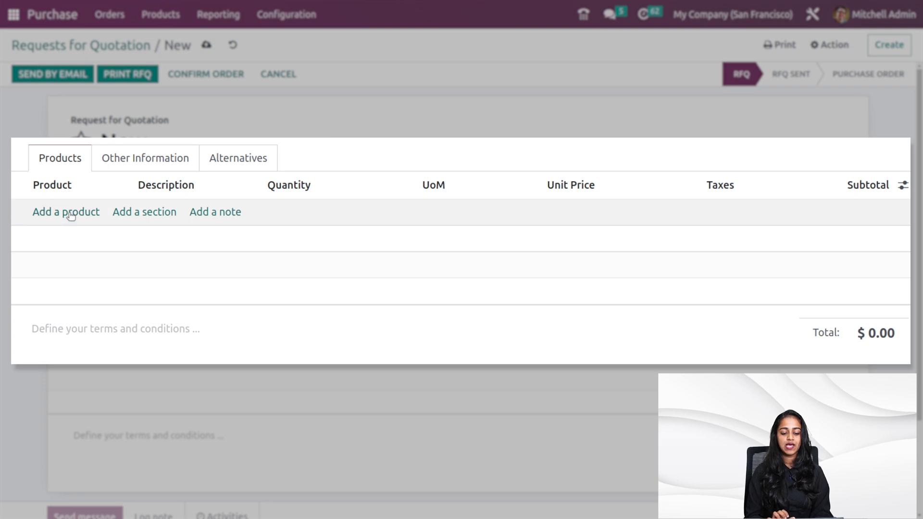
Add a Bacon Burger line with quantity 5 at unit price 50, totalling $250.00
left_click(70, 212)
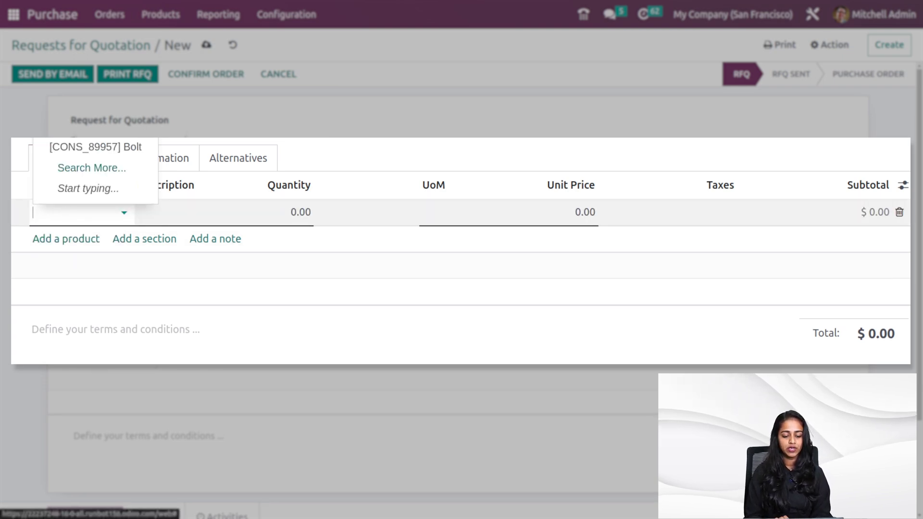
type("Bacon Burger")
key("Return")
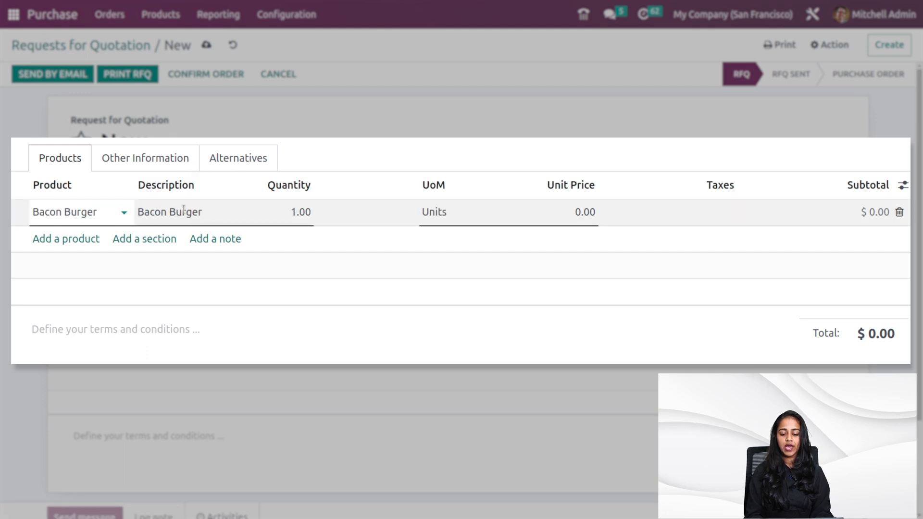
left_click(291, 211)
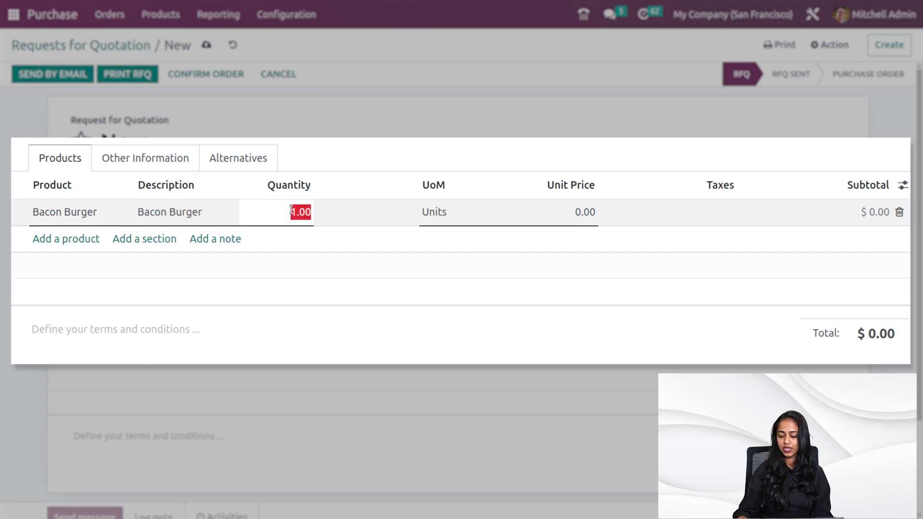
type("5")
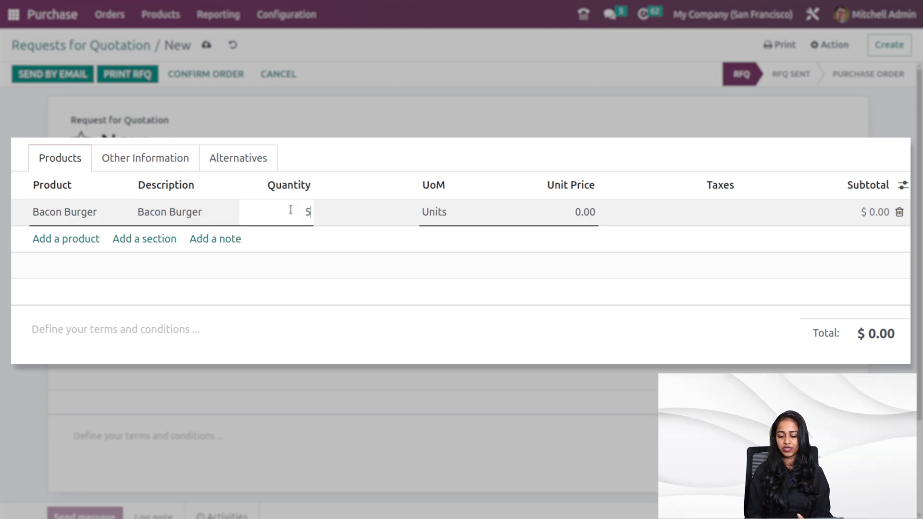
left_click(579, 209)
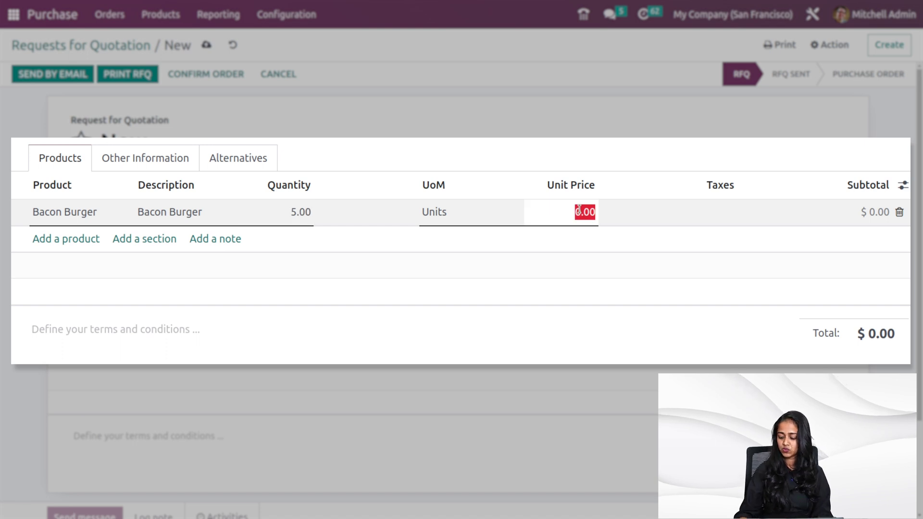
type("5")
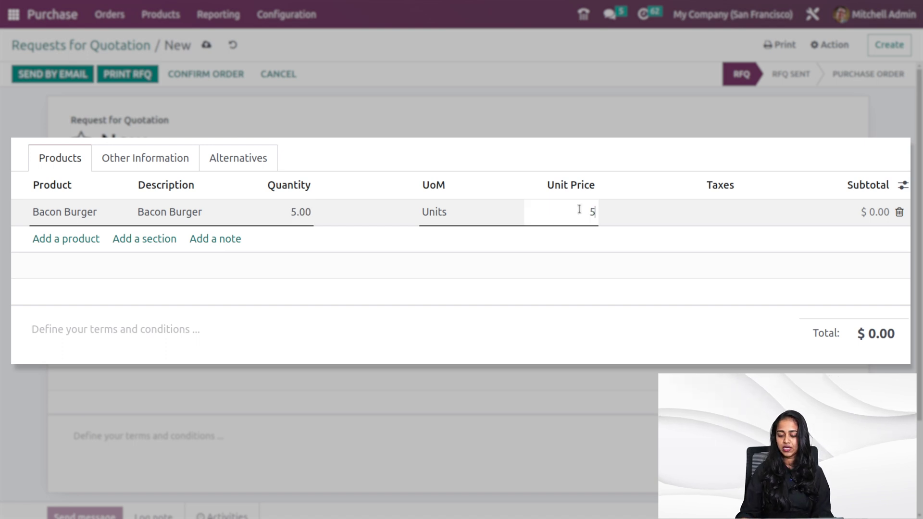
type("0")
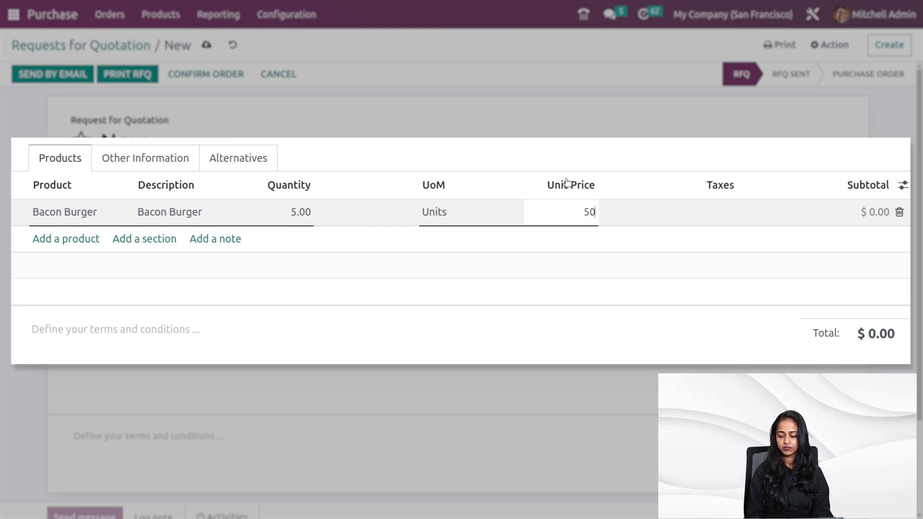
left_click(553, 146)
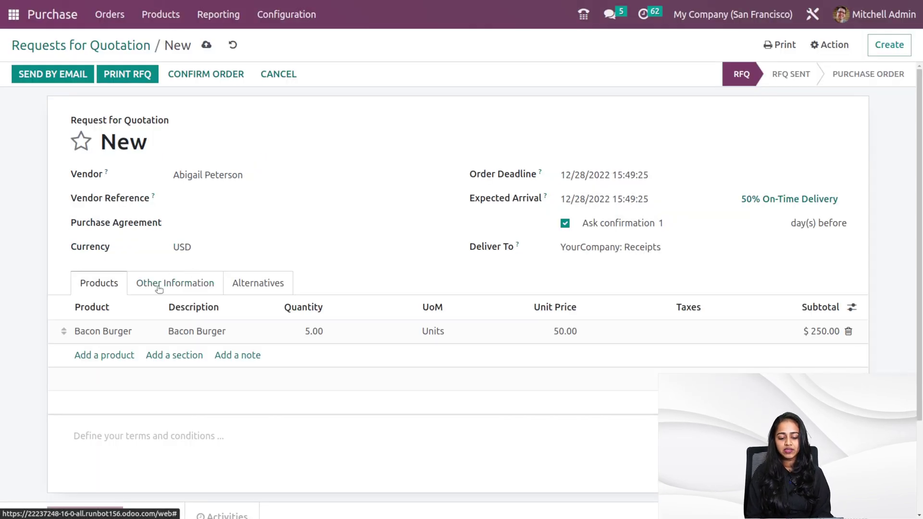
Review the Other Information fields (Source Document, Incoterm, Incoterm Location, Fiscal Position), leaving them empty
left_click(159, 286)
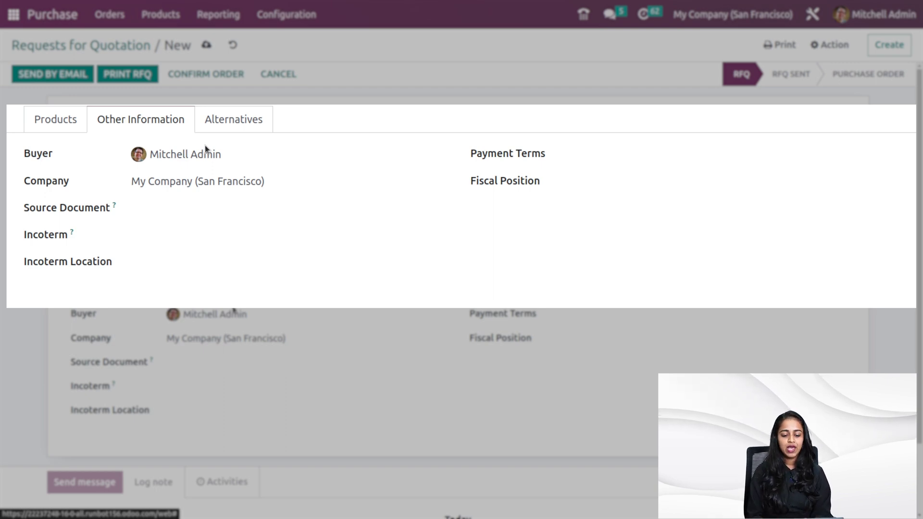
left_click(171, 211)
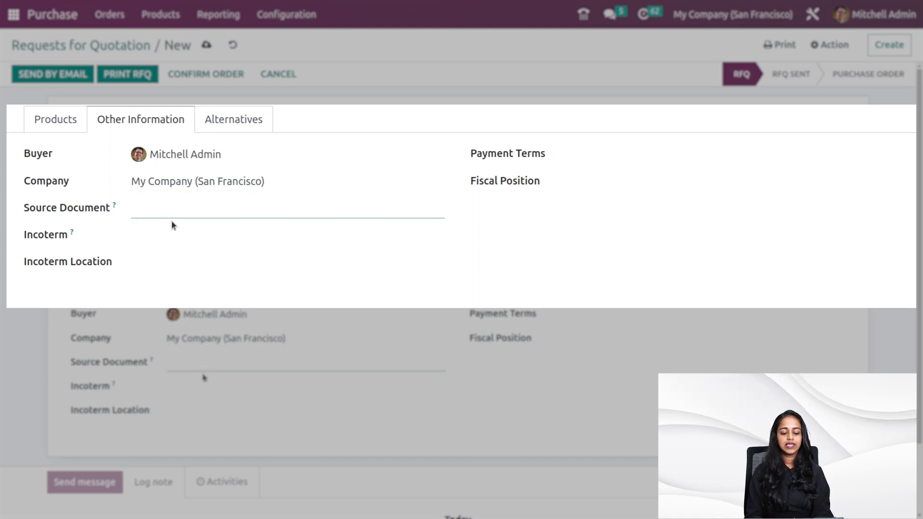
left_click(150, 239)
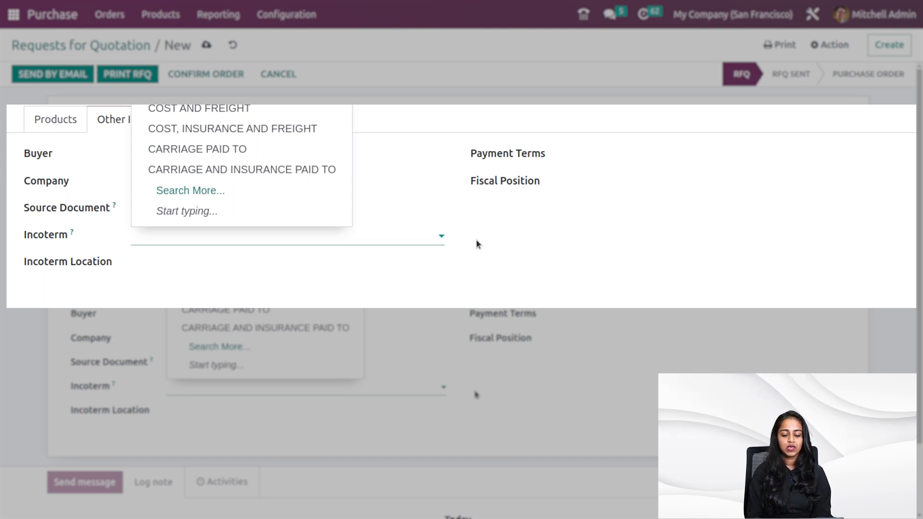
left_click(350, 267)
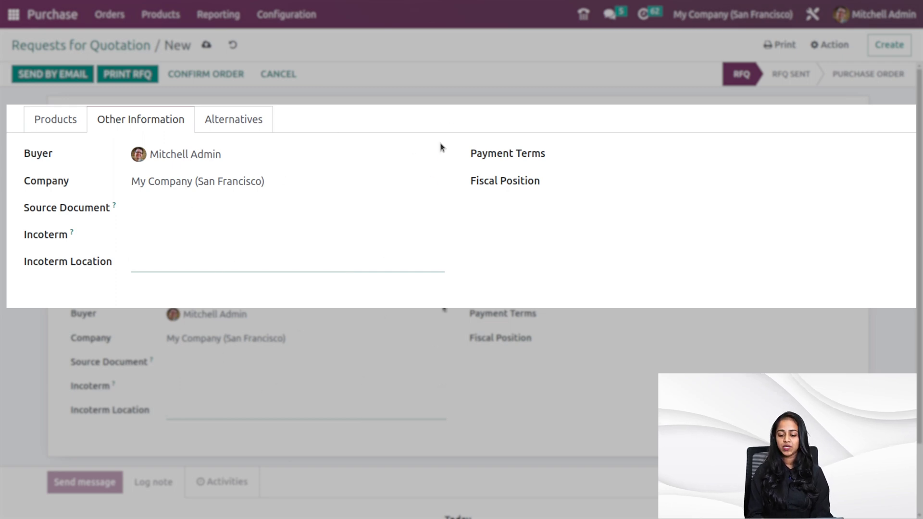
left_click(629, 177)
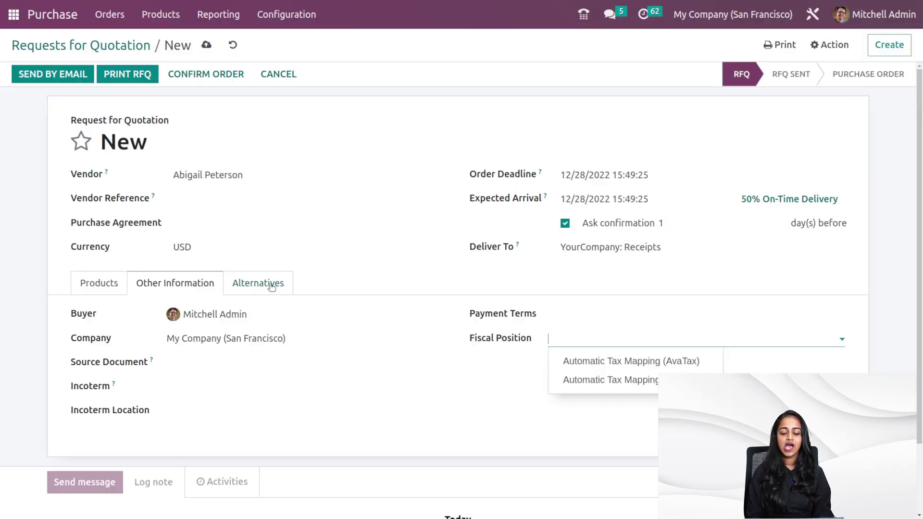
Review the Alternatives tab and its Create Alternative option for calls for tender
left_click(260, 284)
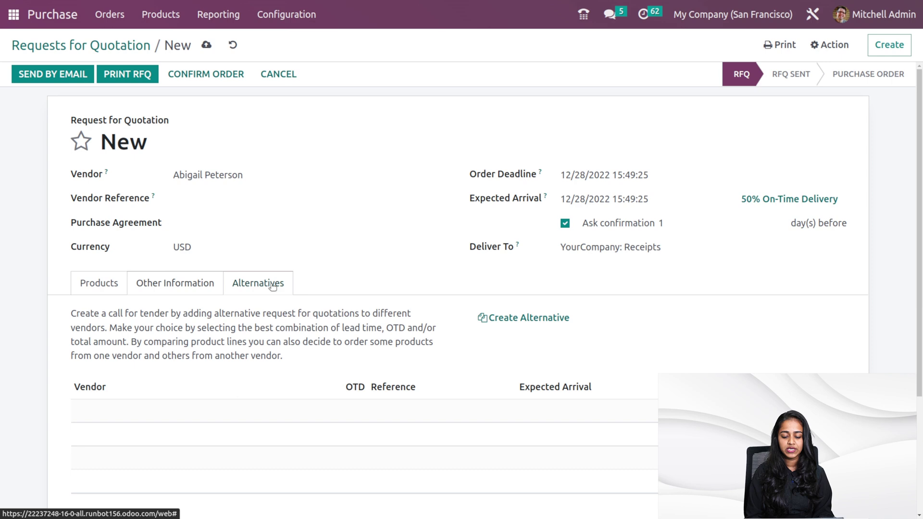
scroll(319, 469, "down", 3)
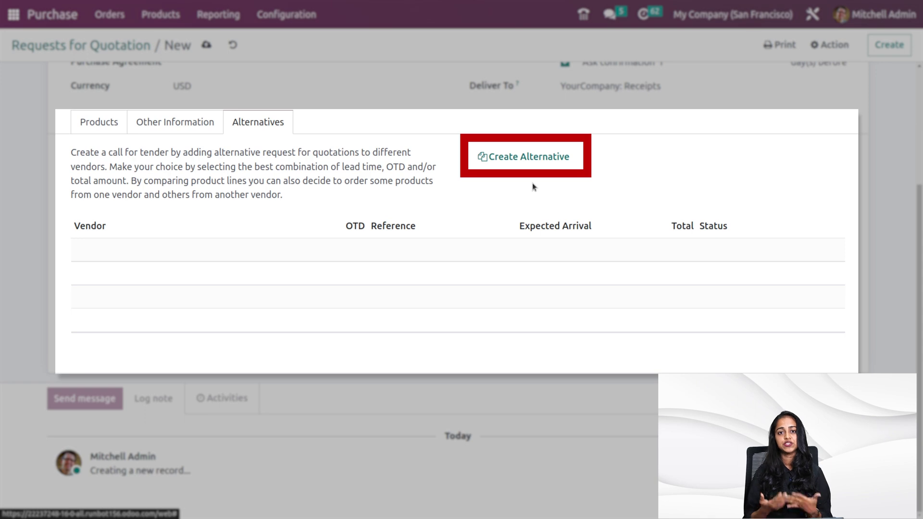
scroll(532, 187, "up", 3)
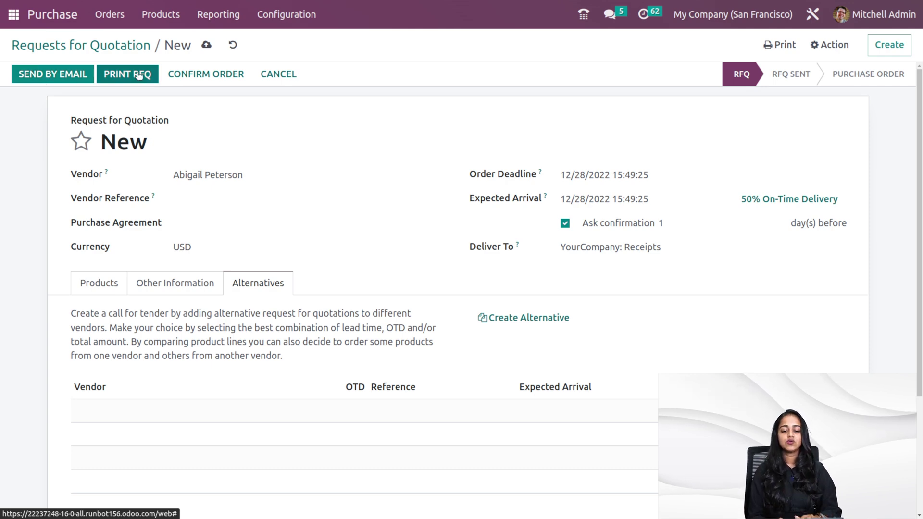
Confirm the quotation into purchase order P00064
left_click(203, 73)
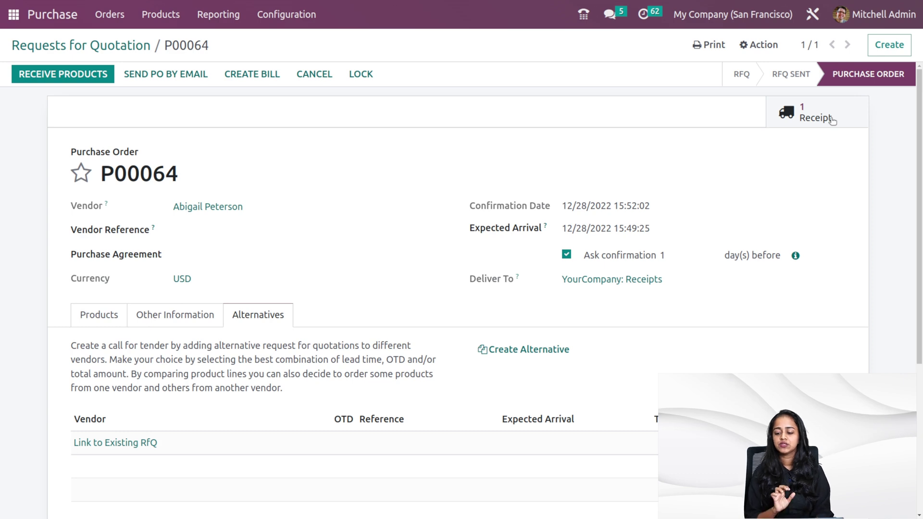
Open receipt WH/IN/00054 from the purchase order's Receipt smart button
left_click(831, 119)
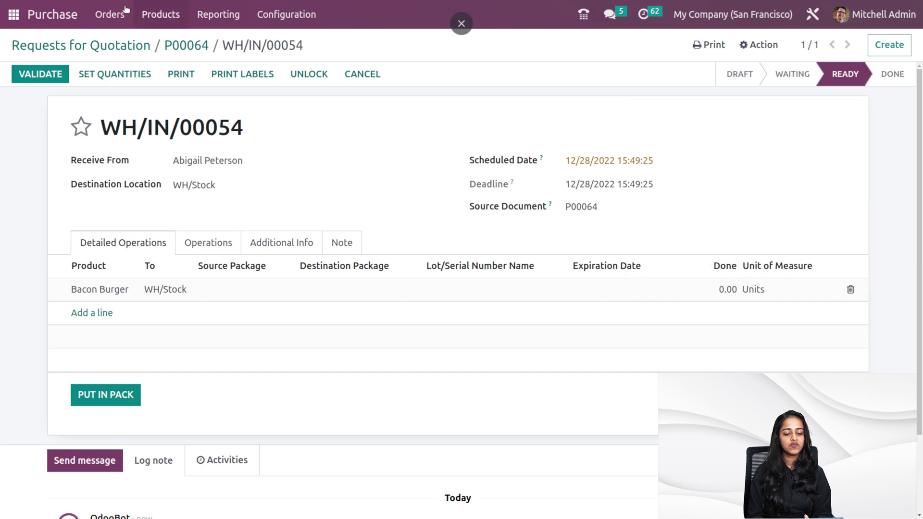
Validate receipt WH/IN/00054 with all 5.00 Bacon Burgers received, then return to P00064
left_click(41, 74)
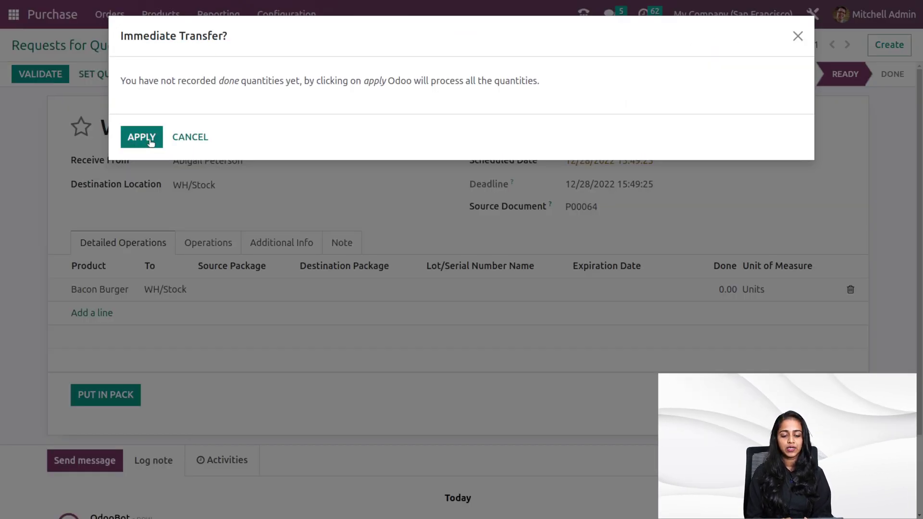
left_click(151, 139)
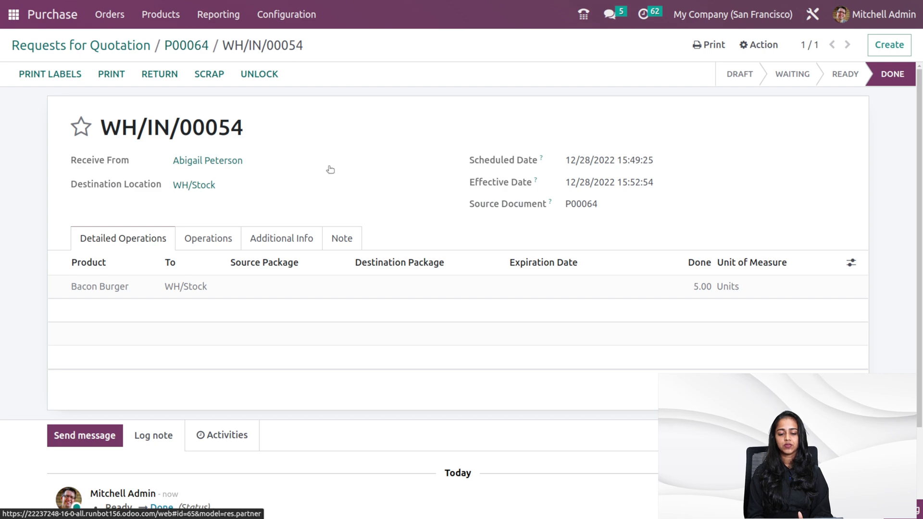
left_click(195, 48)
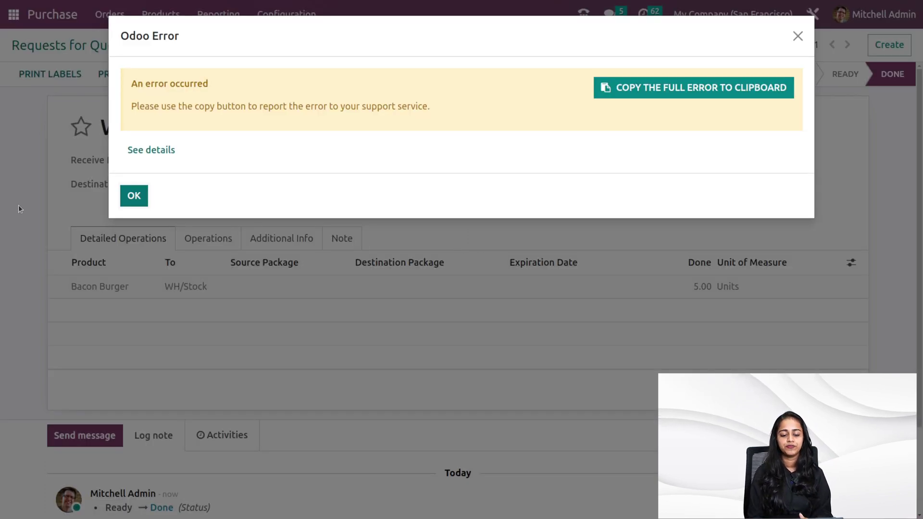
left_click(128, 195)
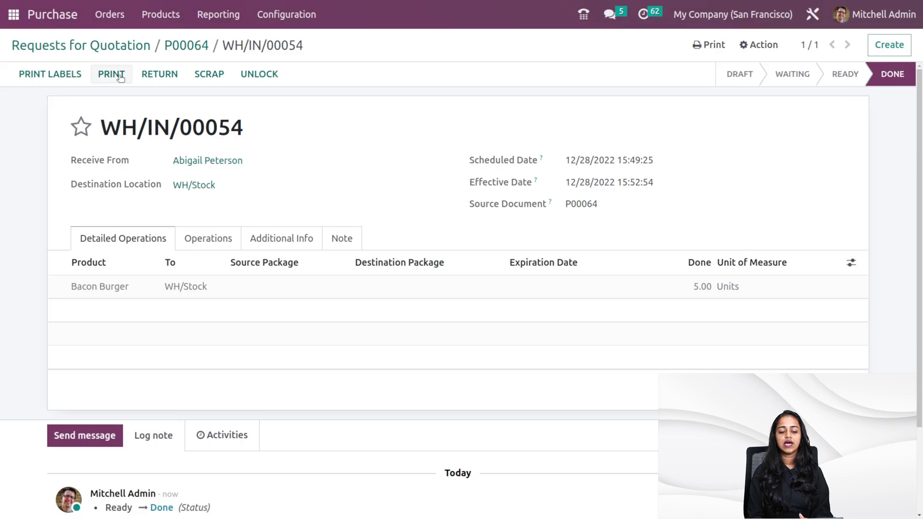
left_click(123, 48)
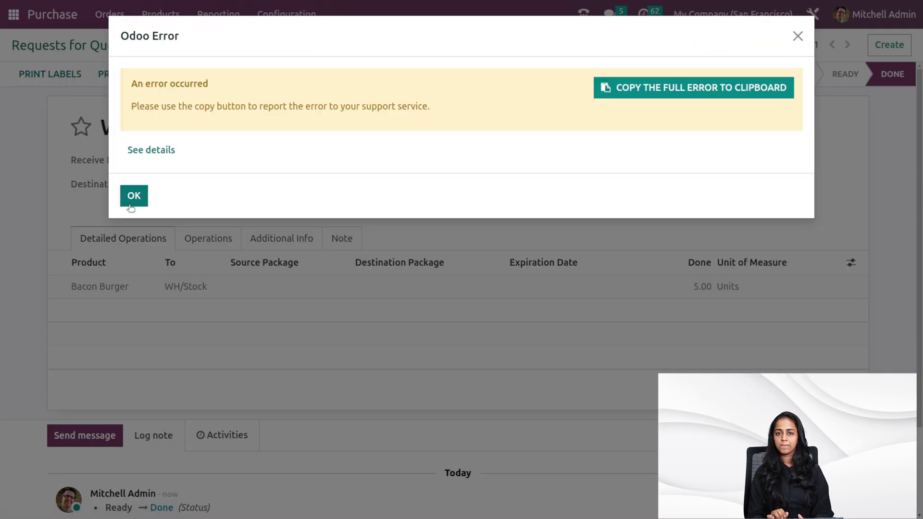